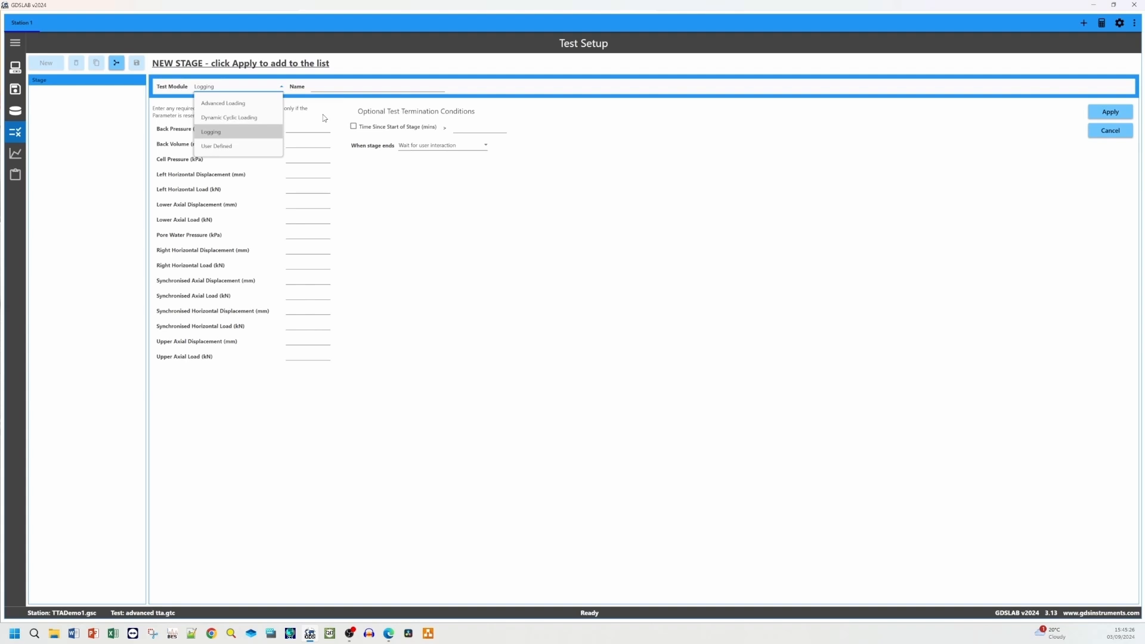
# Choose Advanced Loading as the test module for the new stage
pyautogui.click(258, 105)
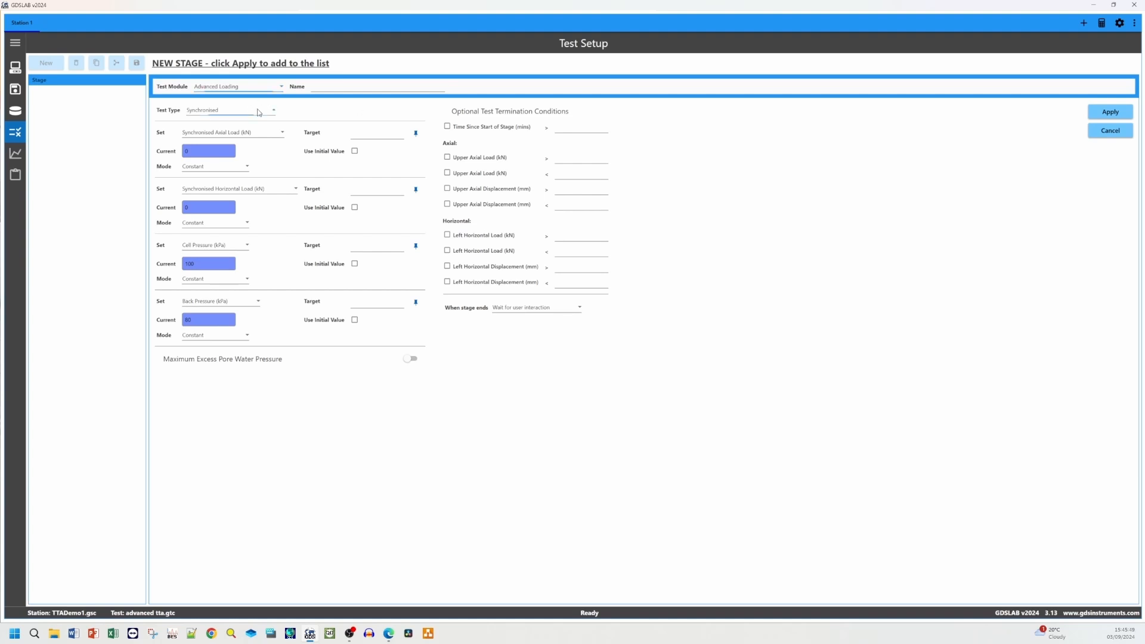
# Switch the test type between Unsynchronised and Synchronised, leaving it on Unsynchronised
pyautogui.click(262, 110)
pyautogui.click(263, 142)
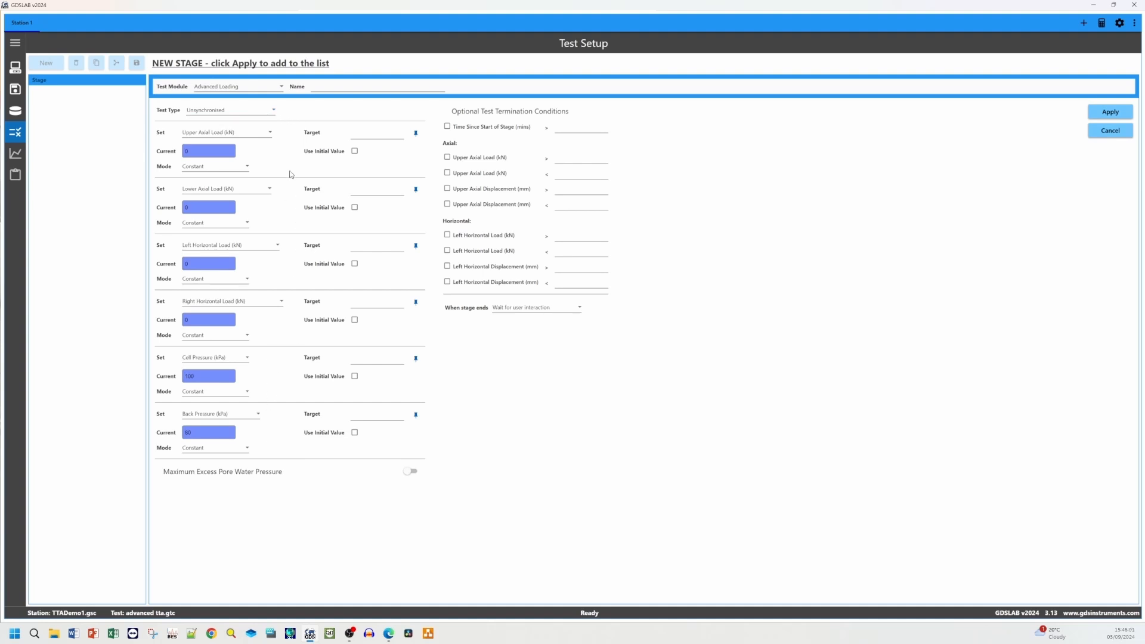
pyautogui.click(262, 110)
pyautogui.click(259, 127)
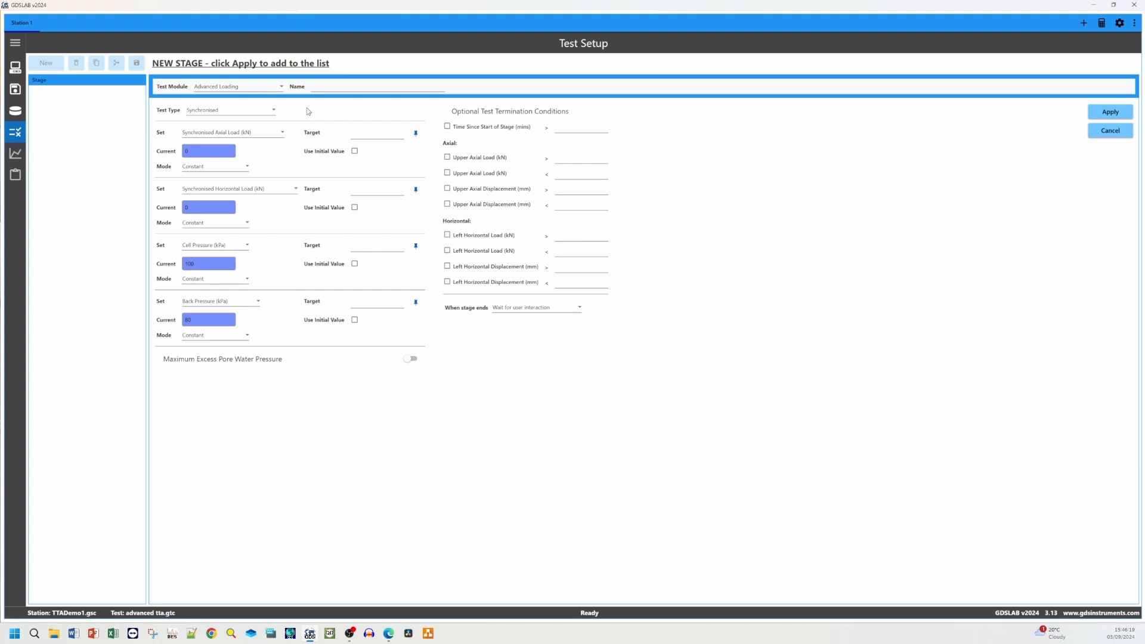
pyautogui.click(263, 111)
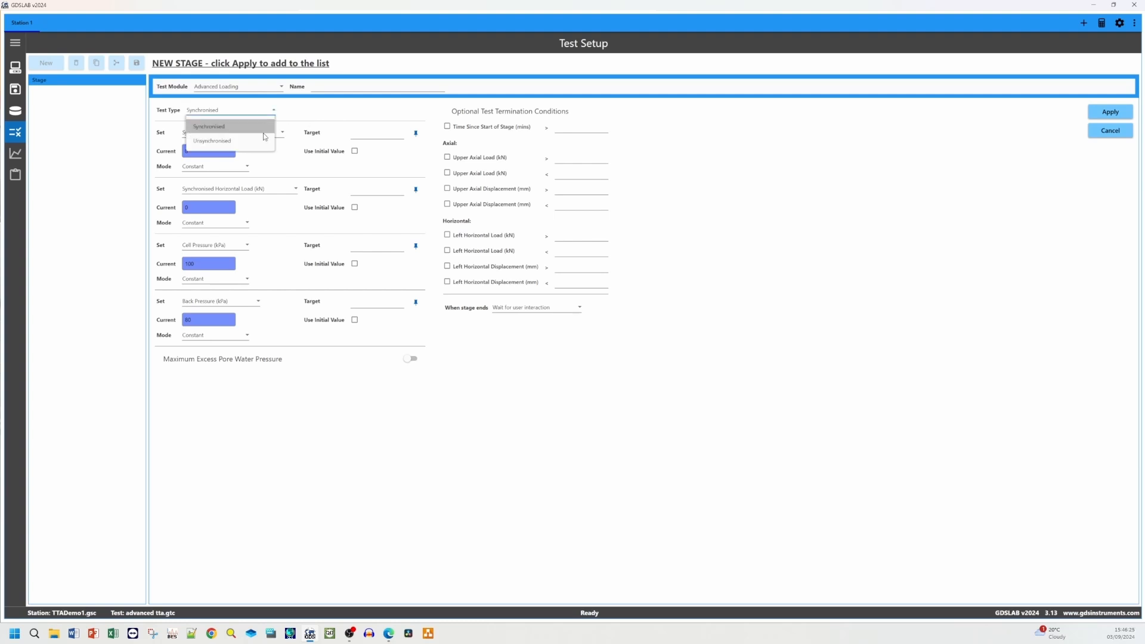
pyautogui.click(257, 142)
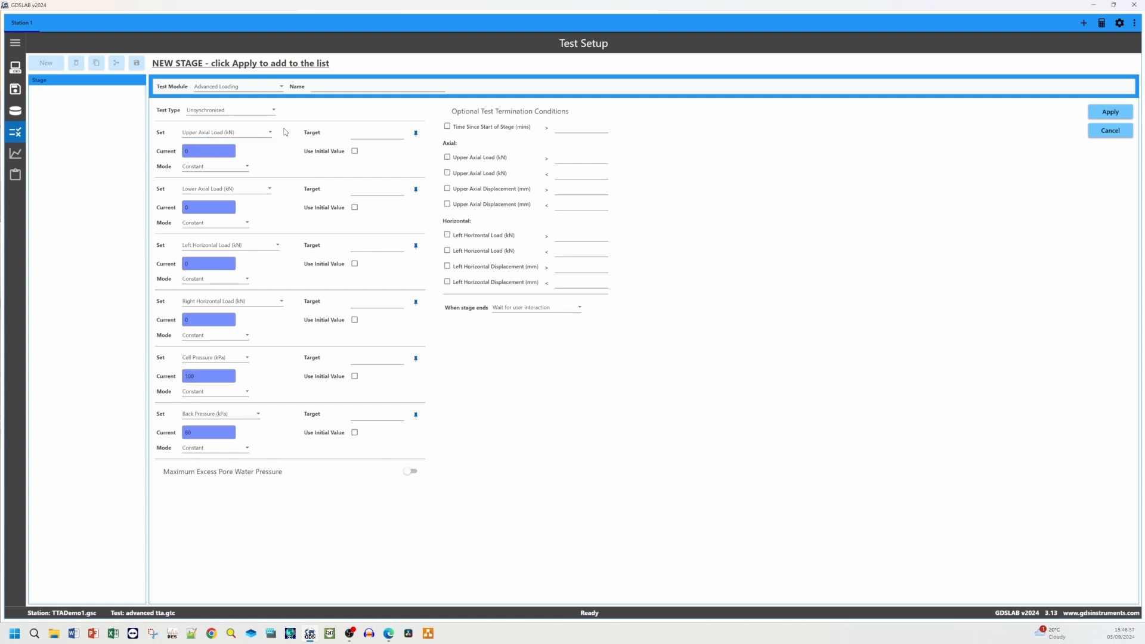
# Examine the Set and Mode options available for each unsynchronised control channel
pyautogui.click(252, 133)
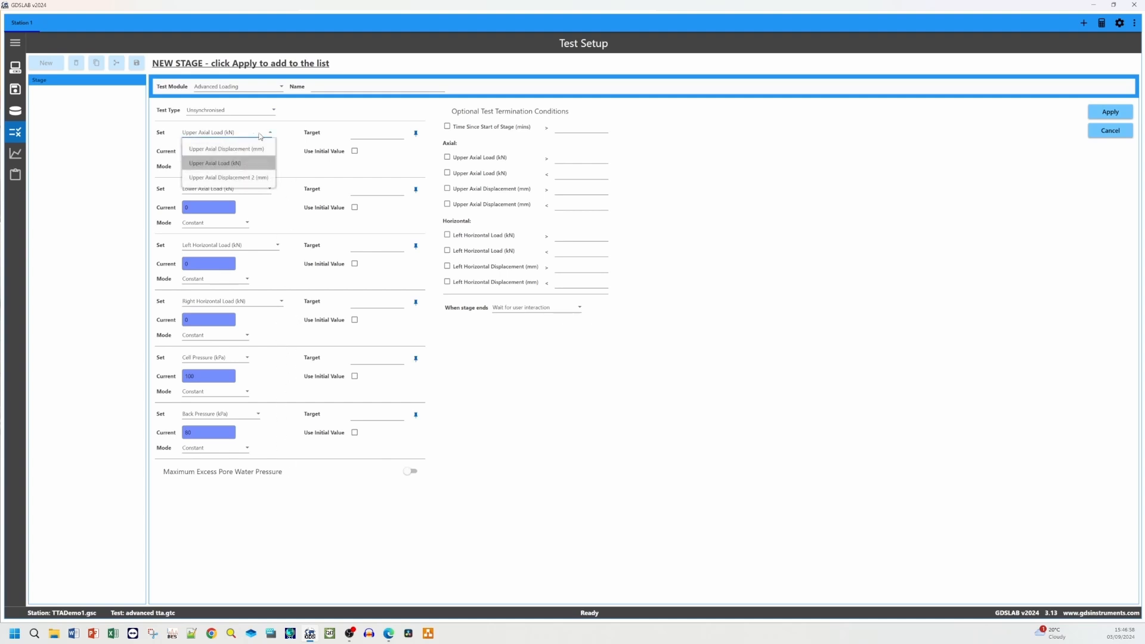
pyautogui.click(274, 163)
pyautogui.click(248, 167)
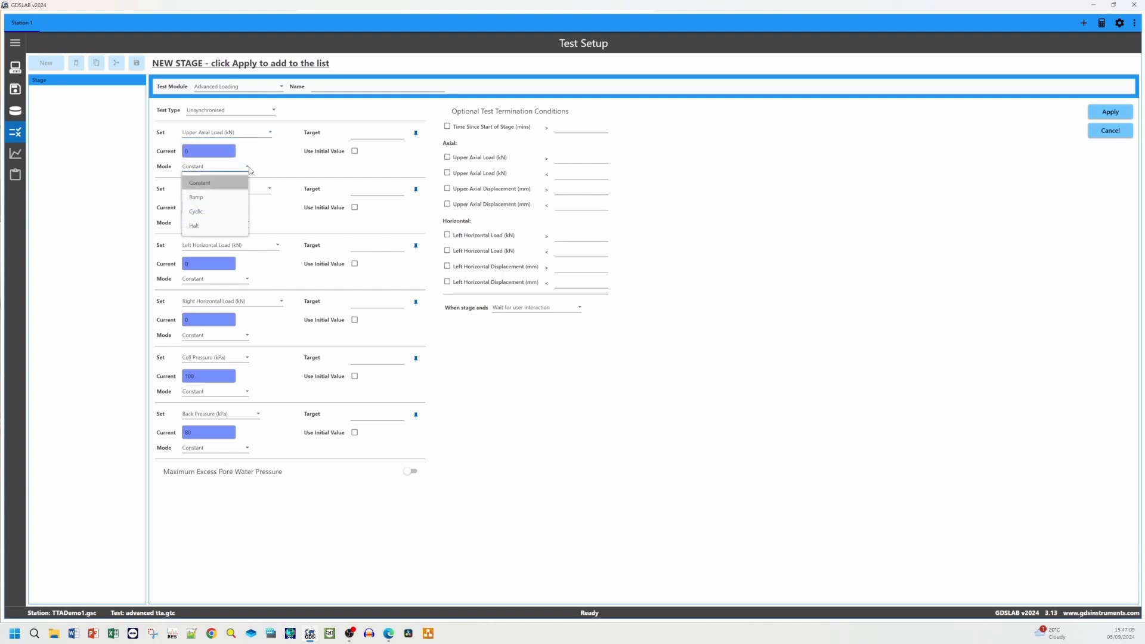
pyautogui.click(286, 173)
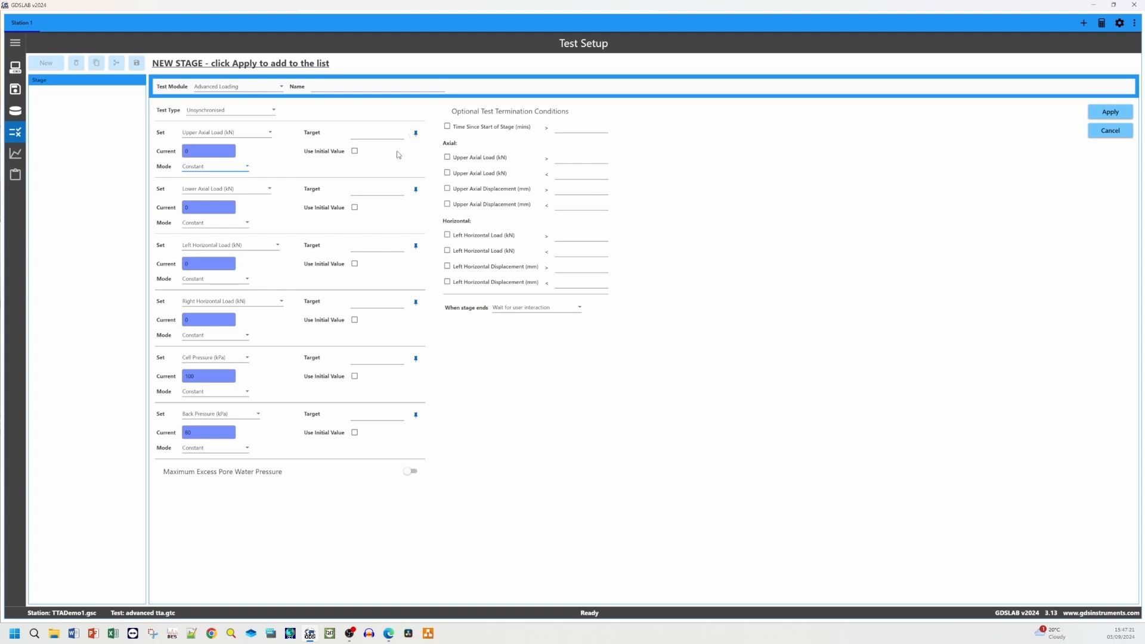
pyautogui.click(270, 189)
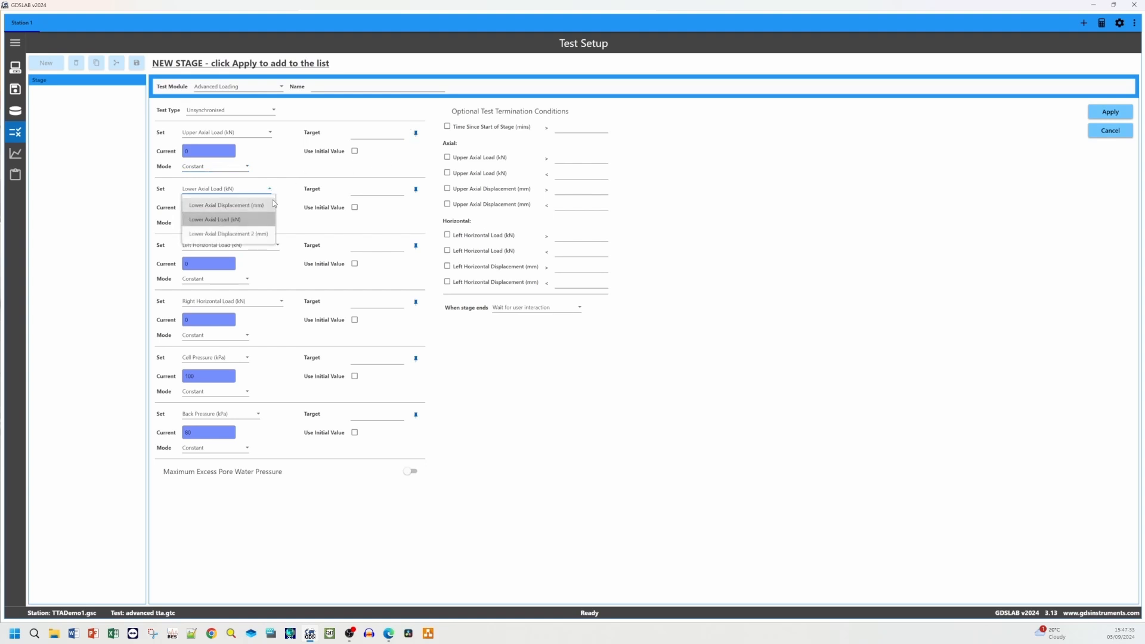
pyautogui.click(263, 247)
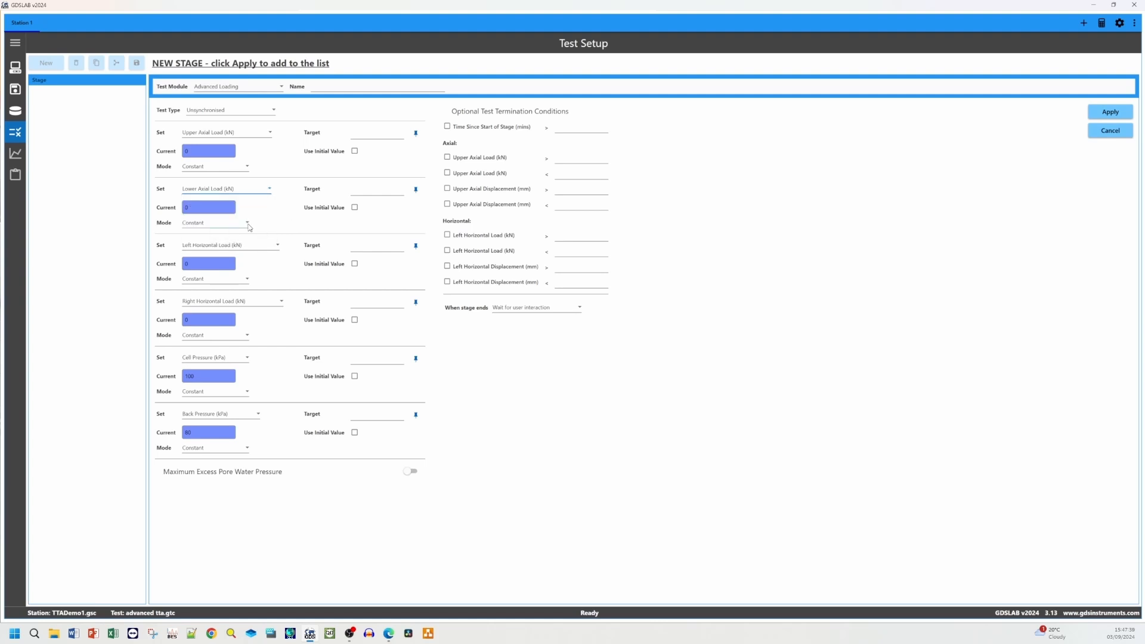
pyautogui.click(263, 248)
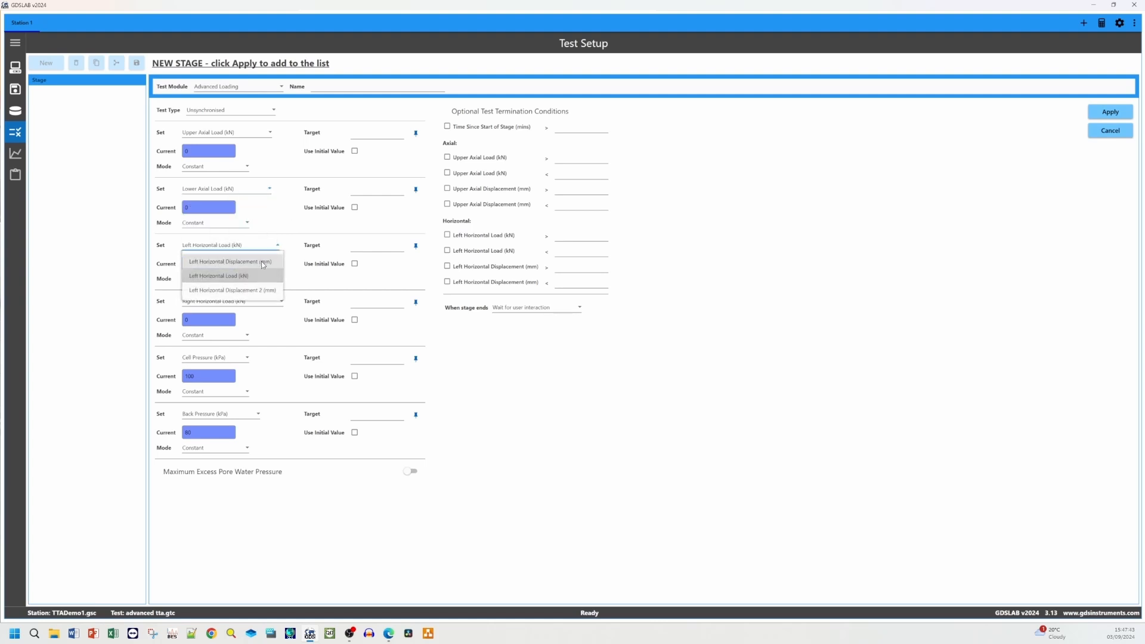
pyautogui.click(288, 247)
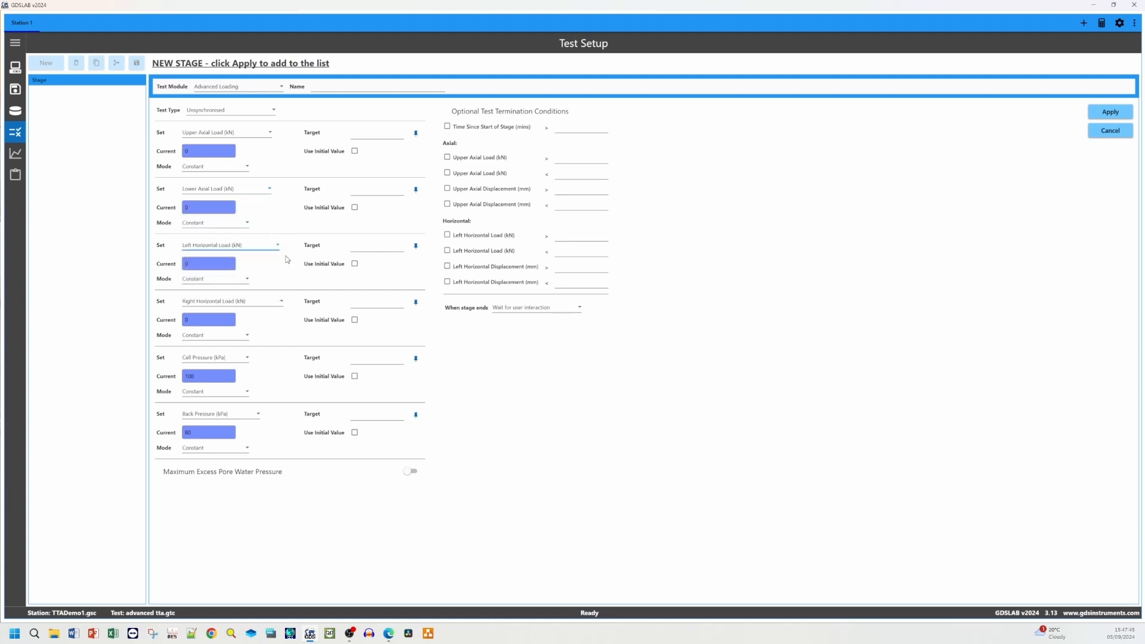
pyautogui.click(258, 303)
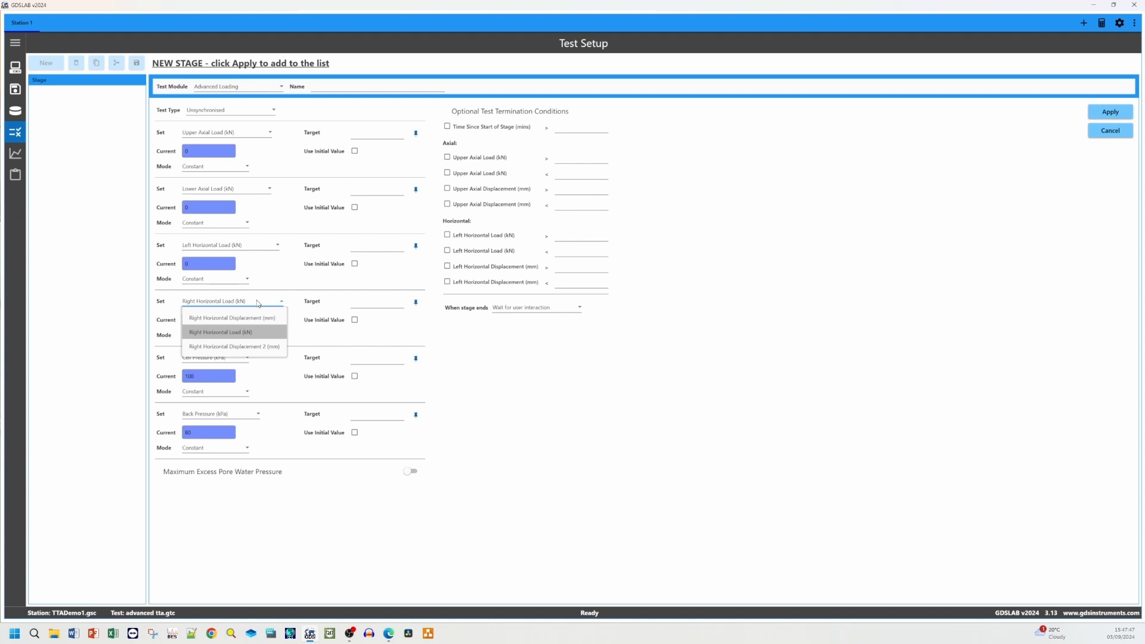
pyautogui.click(291, 315)
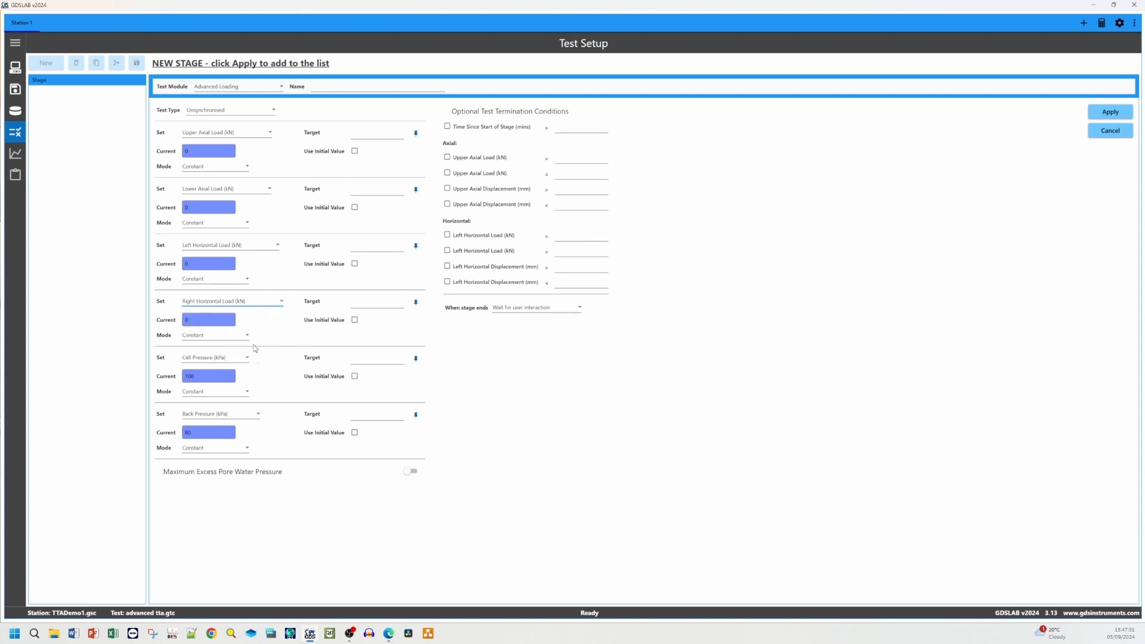
pyautogui.click(246, 360)
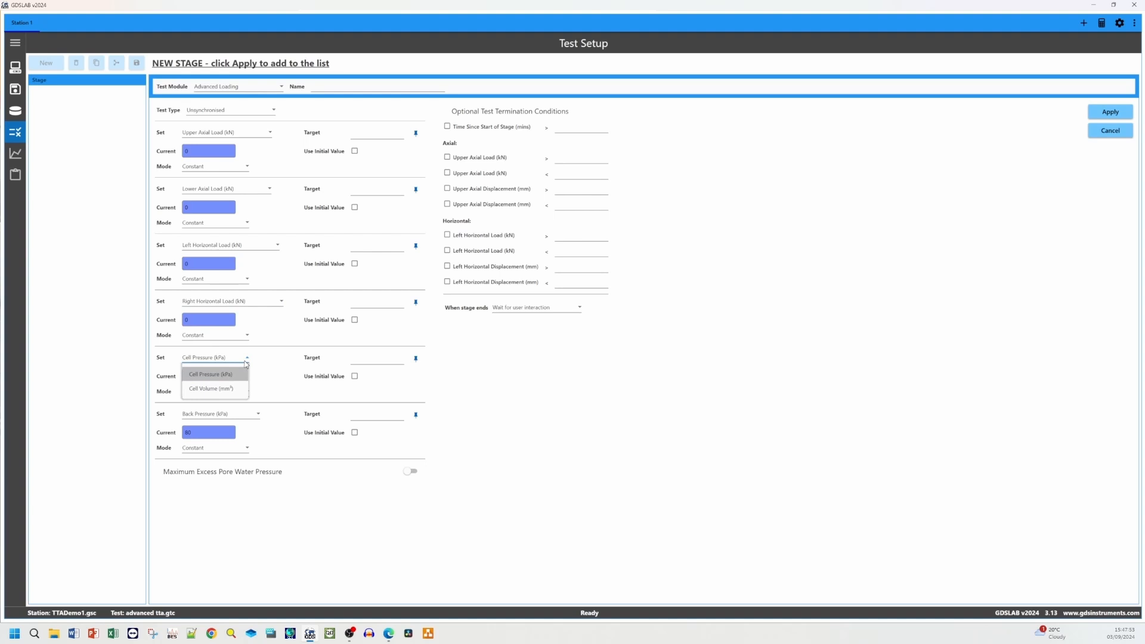
pyautogui.click(263, 361)
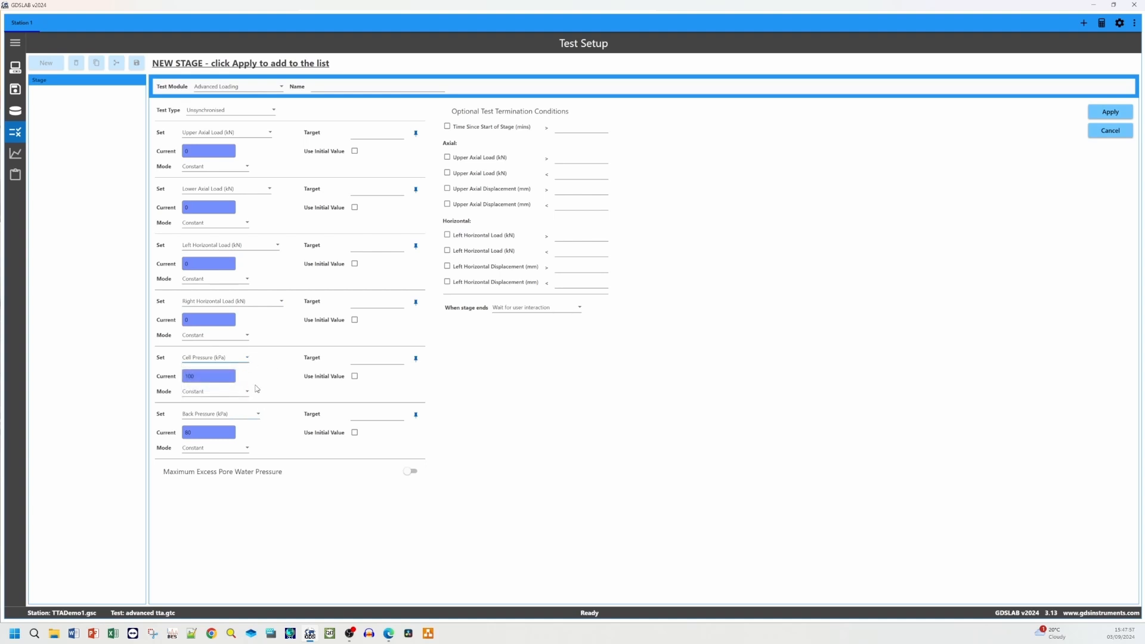
pyautogui.click(258, 415)
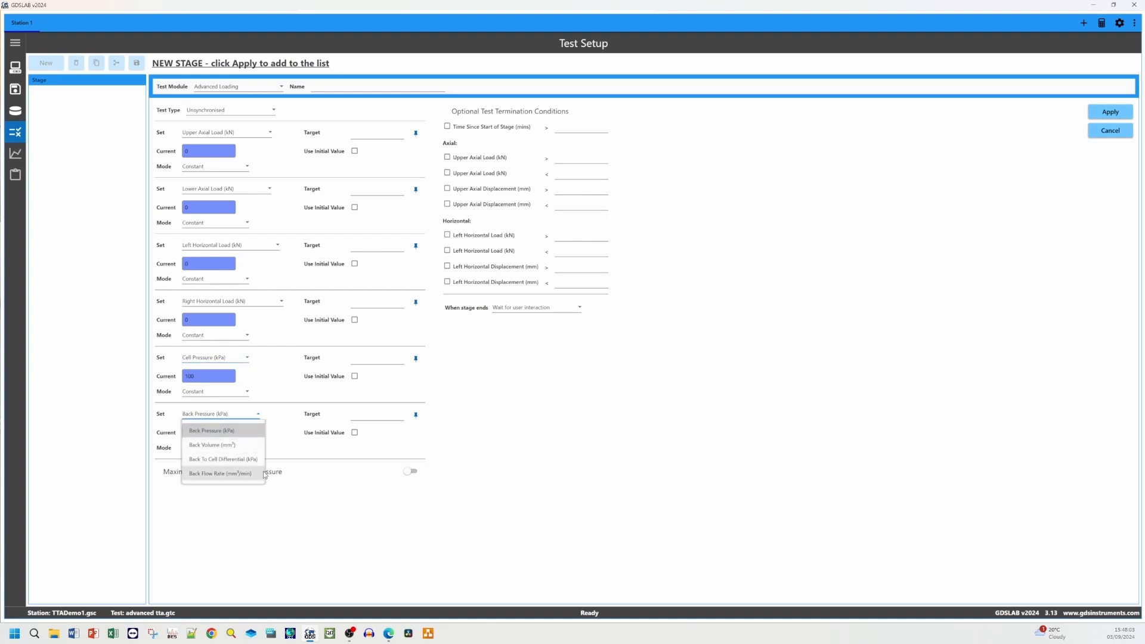
pyautogui.click(273, 416)
pyautogui.click(244, 392)
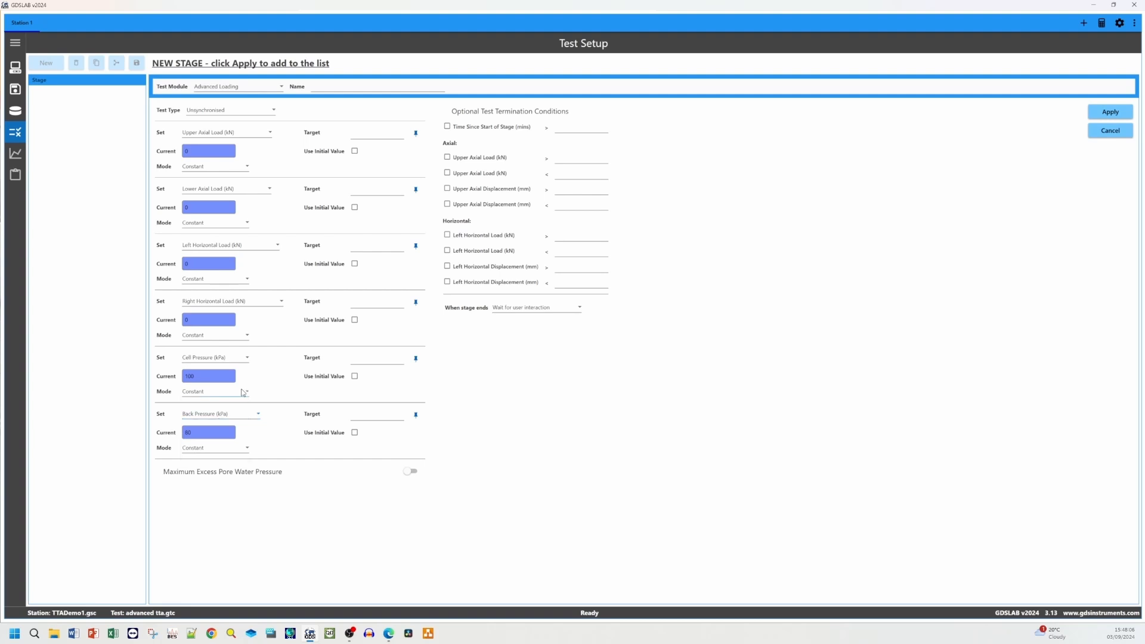
pyautogui.click(251, 454)
pyautogui.click(247, 449)
pyautogui.click(285, 372)
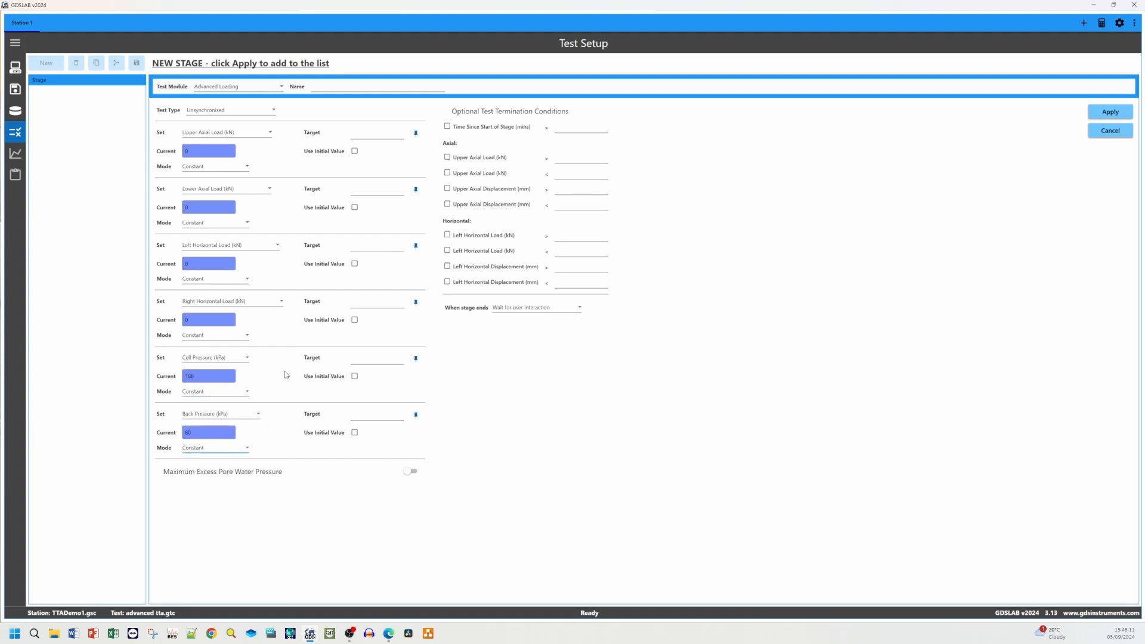
pyautogui.click(412, 475)
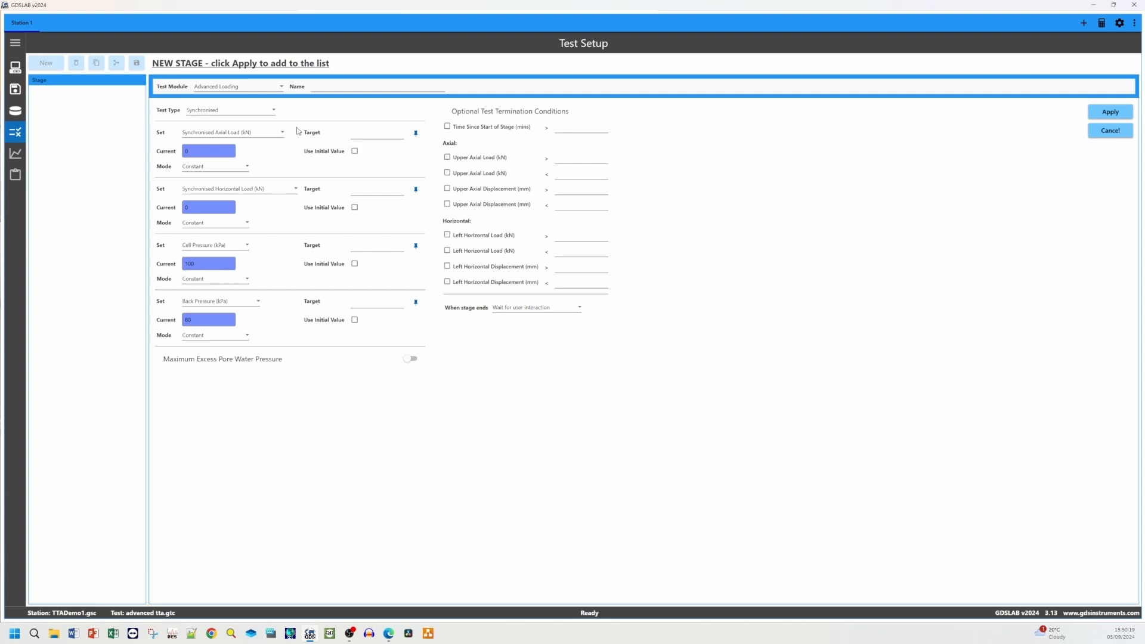
# Examine the synchronised control channel options and the Maximum Excess Pore Water Pressure settings
pyautogui.click(283, 135)
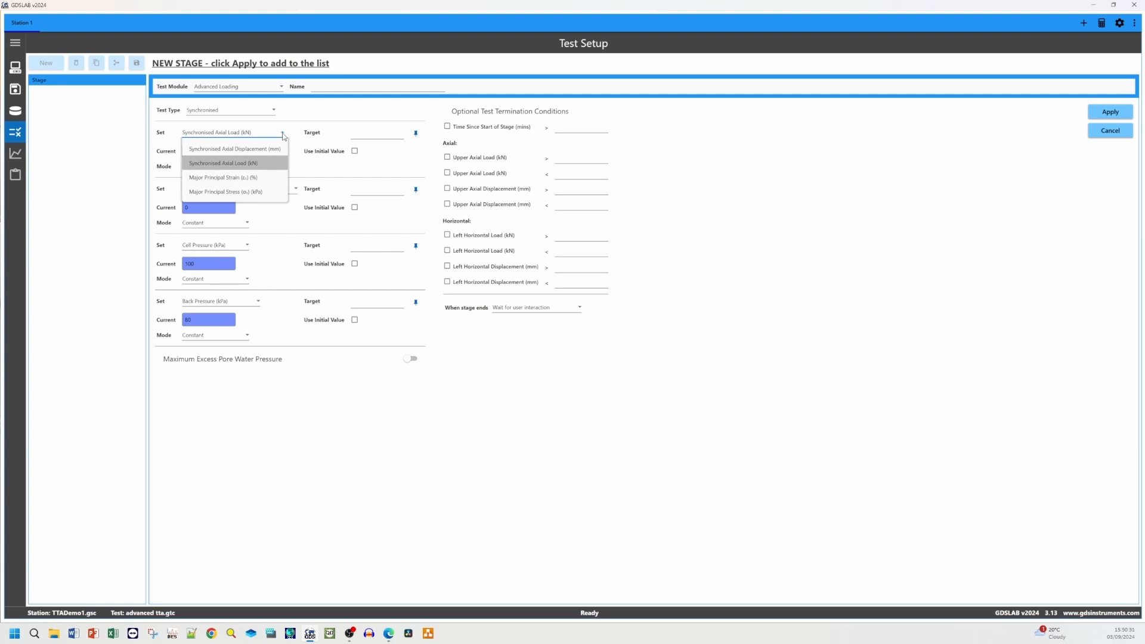
pyautogui.click(296, 173)
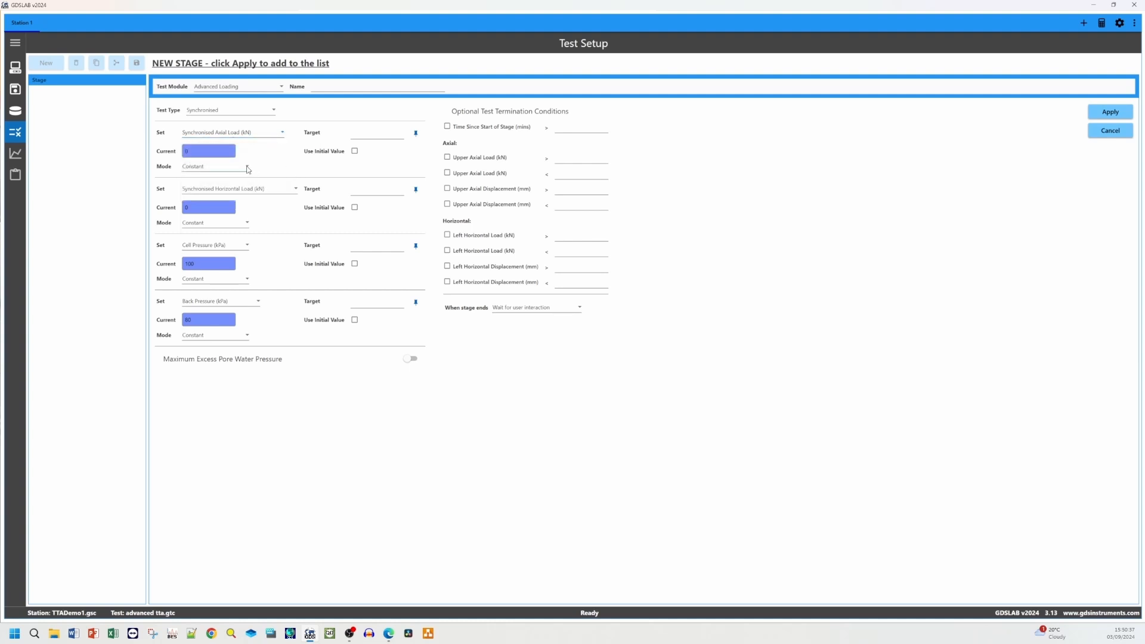
pyautogui.click(247, 169)
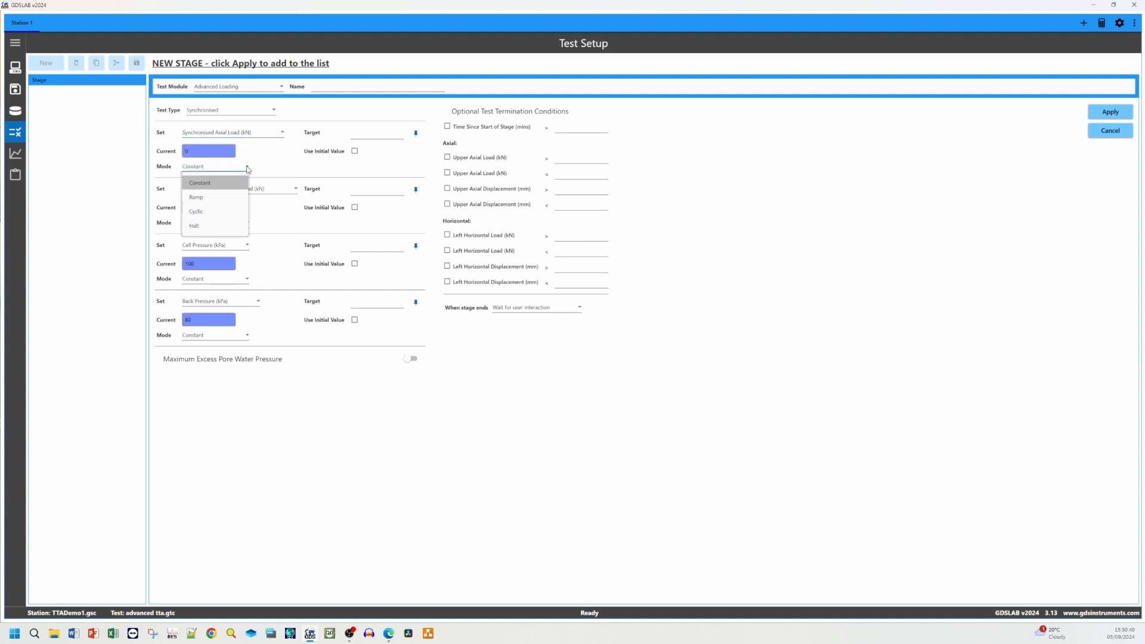
pyautogui.click(280, 164)
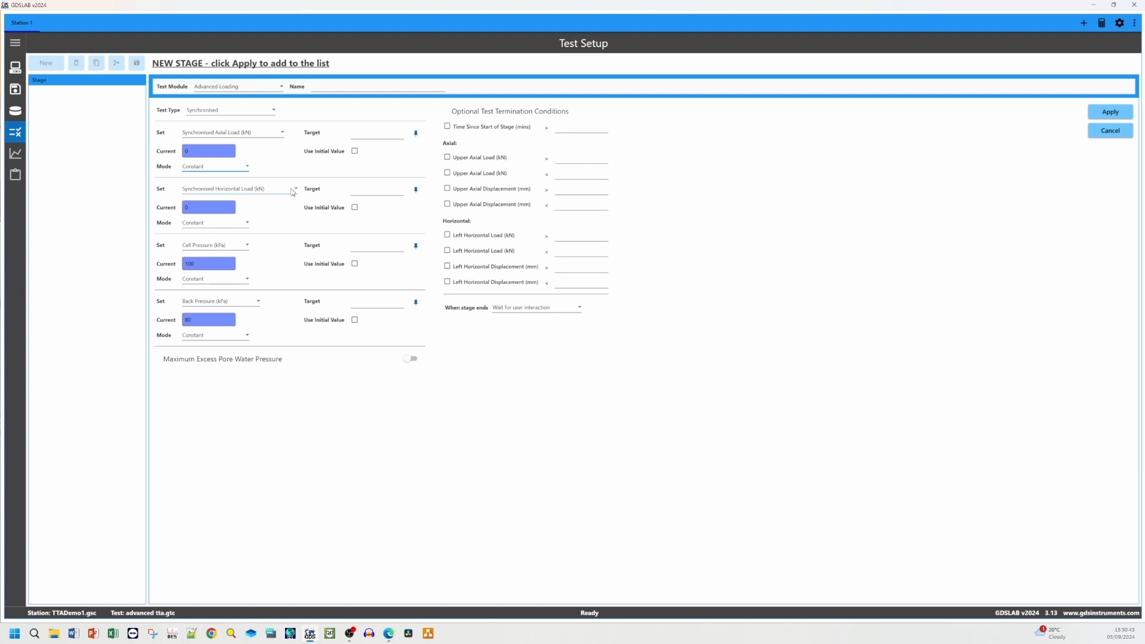
pyautogui.click(292, 190)
pyautogui.click(243, 224)
pyautogui.click(243, 224)
pyautogui.click(239, 249)
pyautogui.click(239, 250)
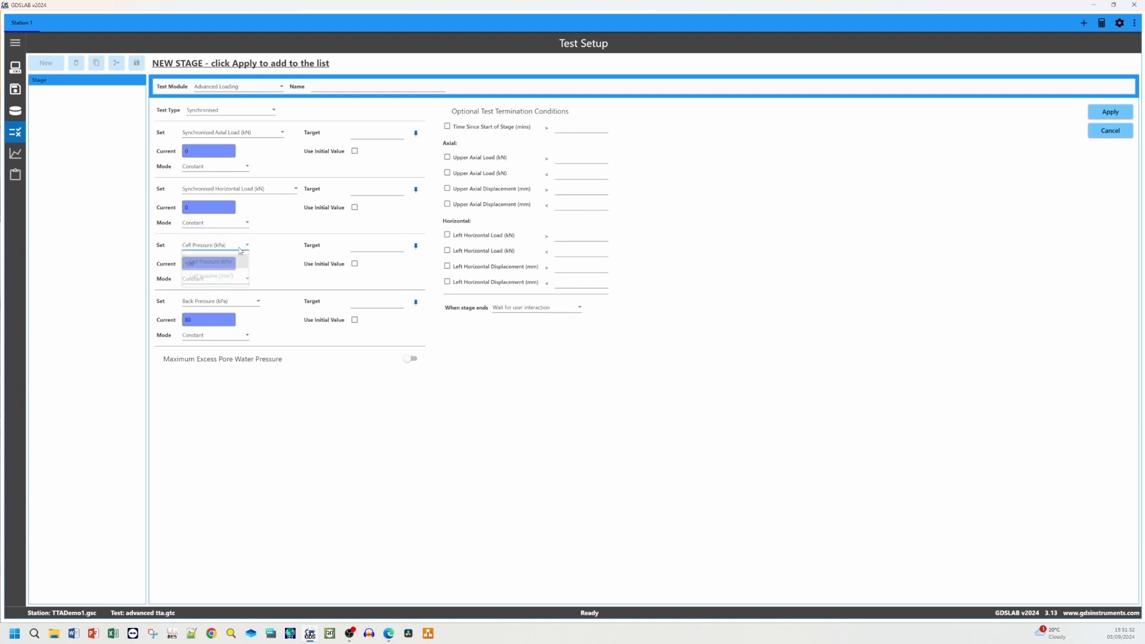
pyautogui.click(240, 303)
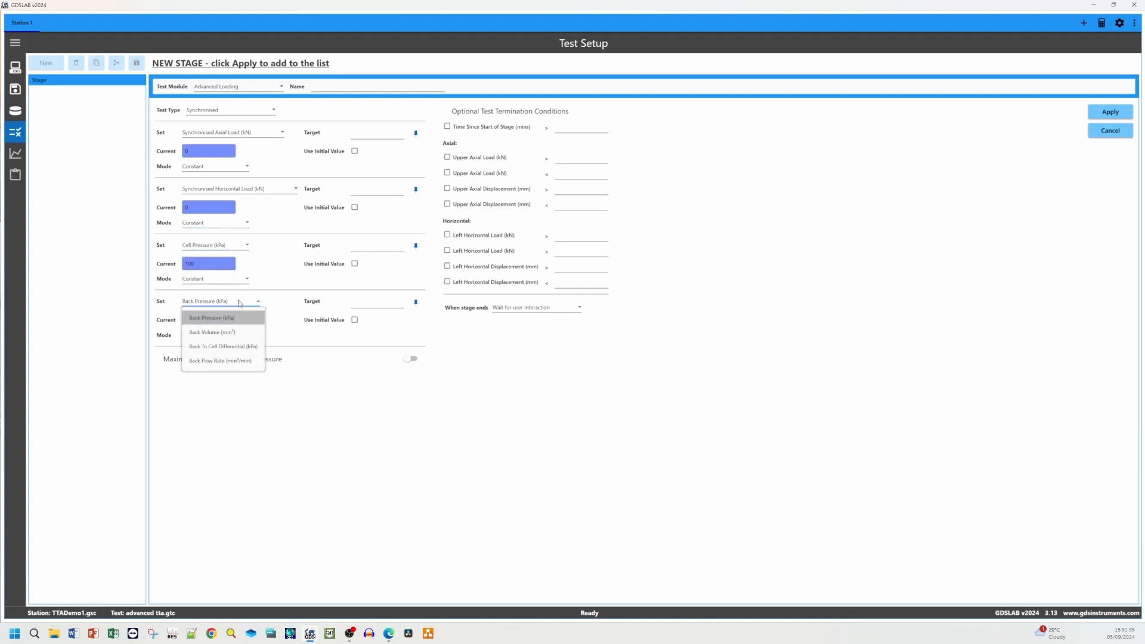
pyautogui.click(264, 299)
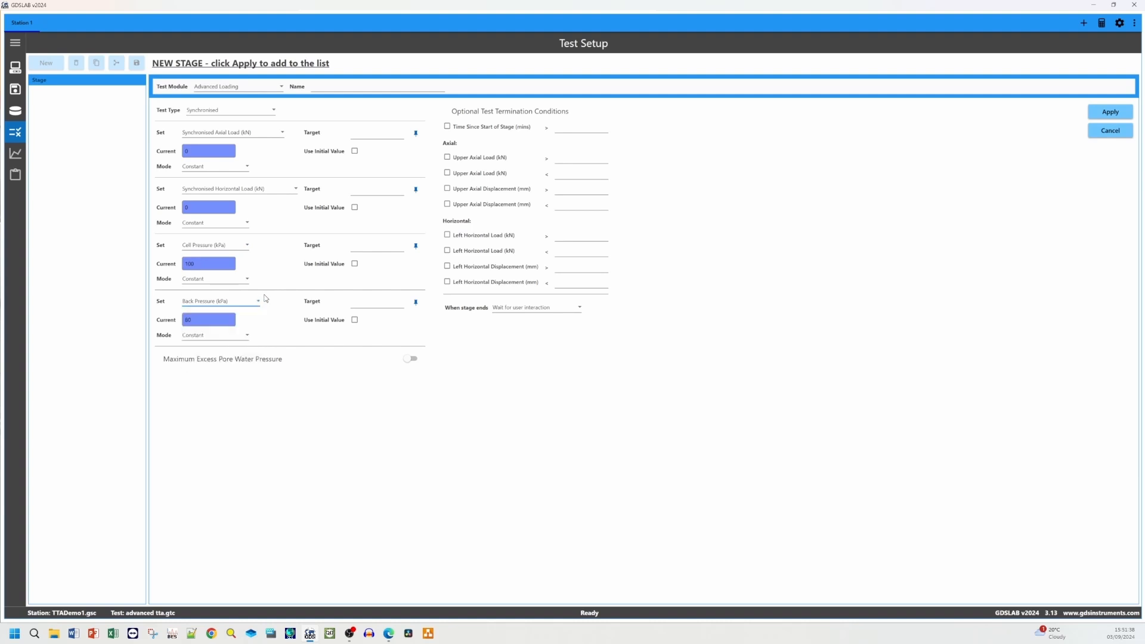
pyautogui.click(410, 359)
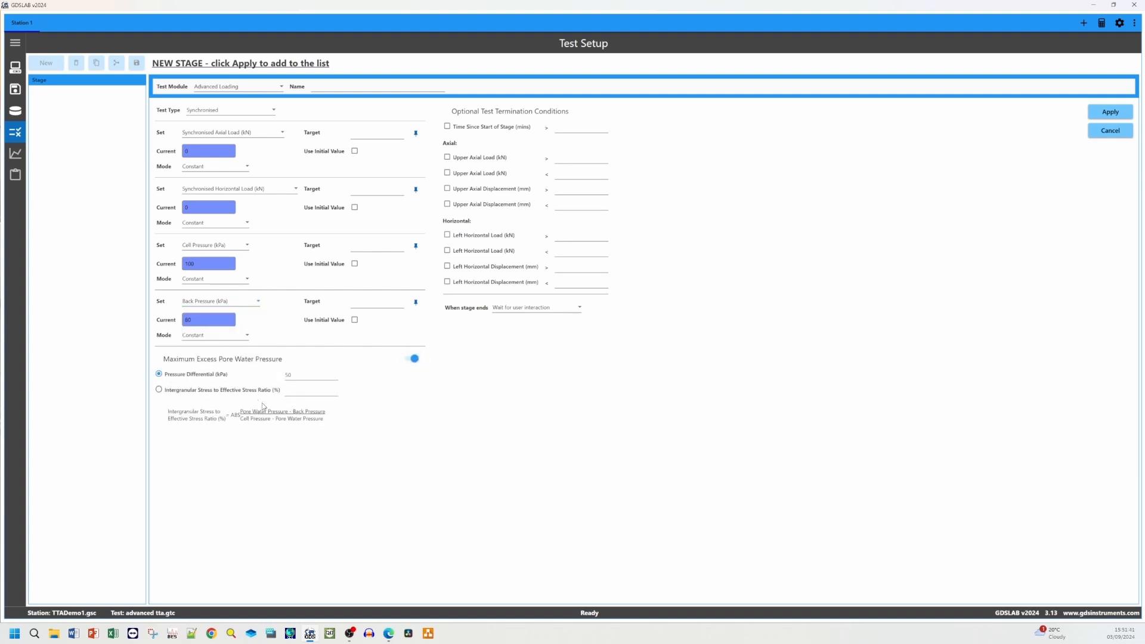
pyautogui.click(412, 363)
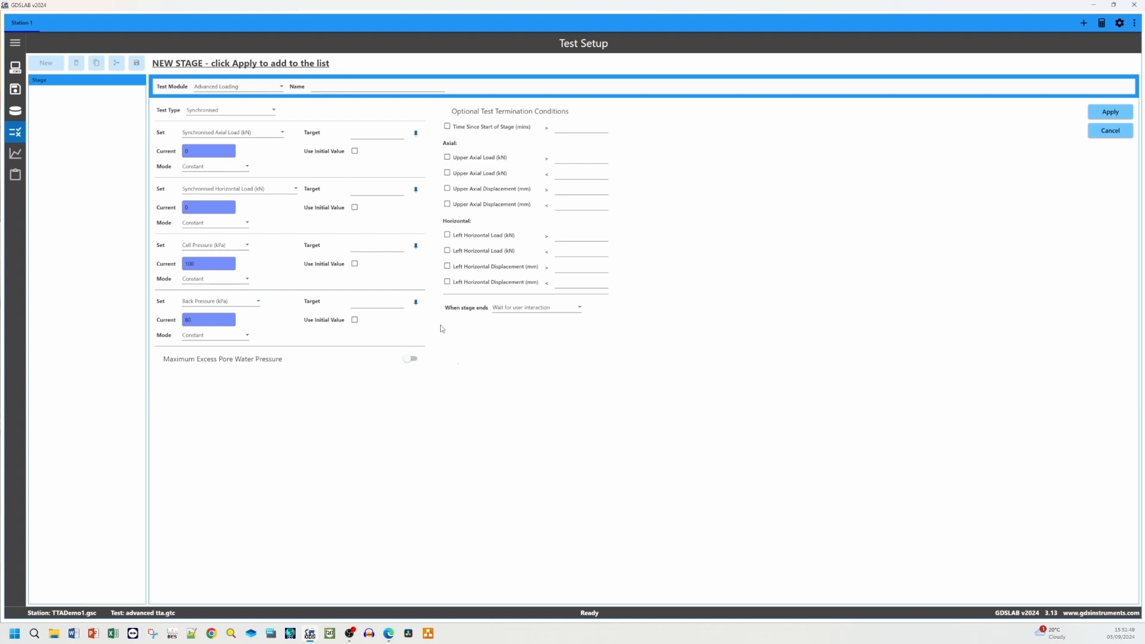
# Set the synchronised axial displacement to ramp to a target of 2 mm over 1 minute
pyautogui.click(248, 132)
pyautogui.click(219, 178)
pyautogui.write('2')
pyautogui.click(215, 167)
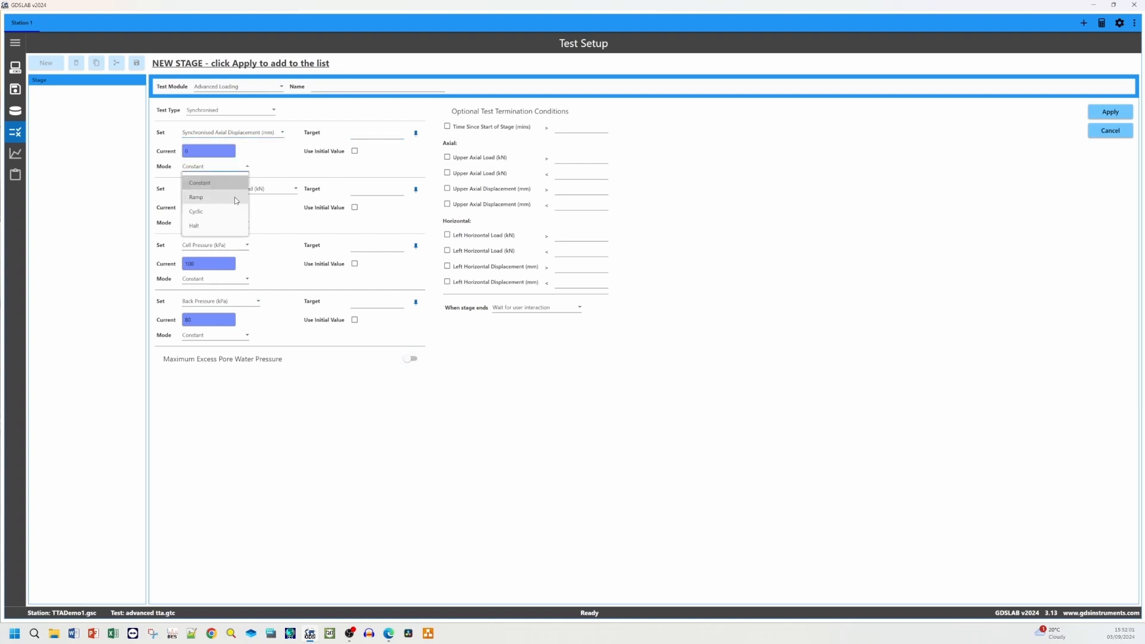
pyautogui.click(197, 198)
pyautogui.click(358, 167)
pyautogui.write('1')
# Set the synchronised horizontal displacement to ramp to a target of 1 mm over 1 minute
pyautogui.click(290, 190)
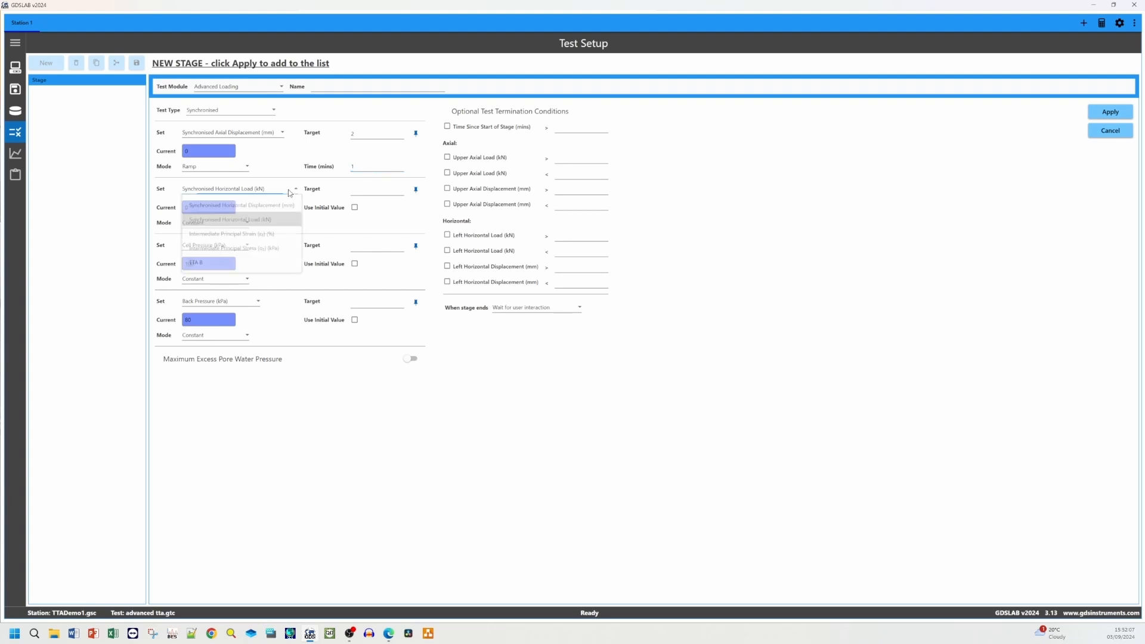
pyautogui.click(241, 205)
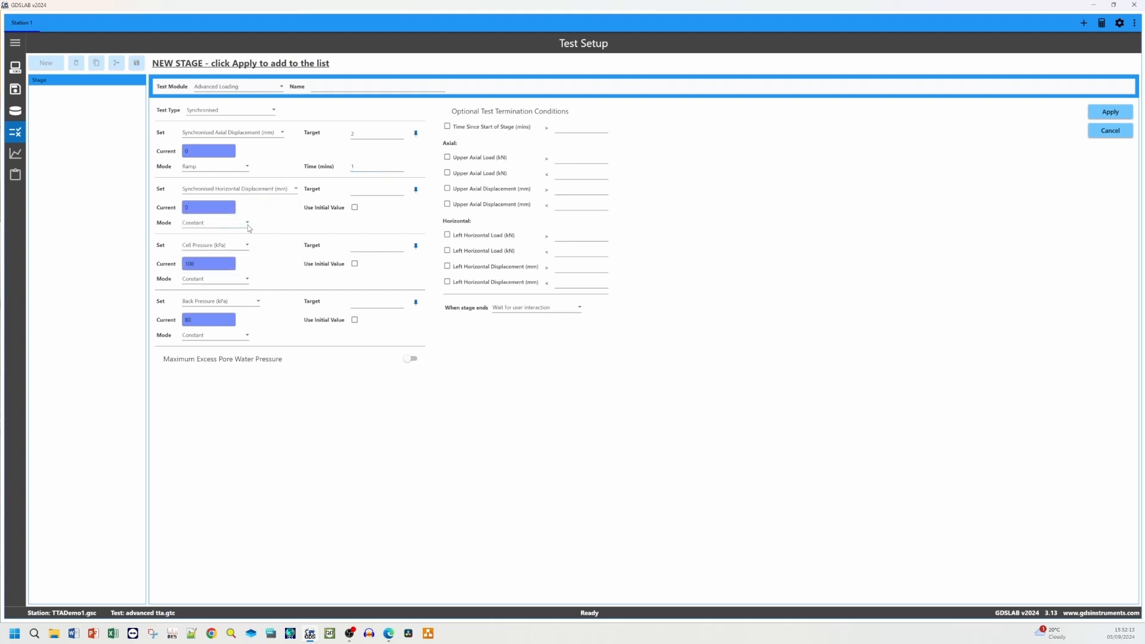
pyautogui.write('1')
pyautogui.click(371, 223)
pyautogui.write('1')
# Enable Use Initial Value for both the cell pressure and back pressure channels
pyautogui.click(247, 246)
pyautogui.click(247, 245)
pyautogui.click(354, 264)
pyautogui.click(238, 302)
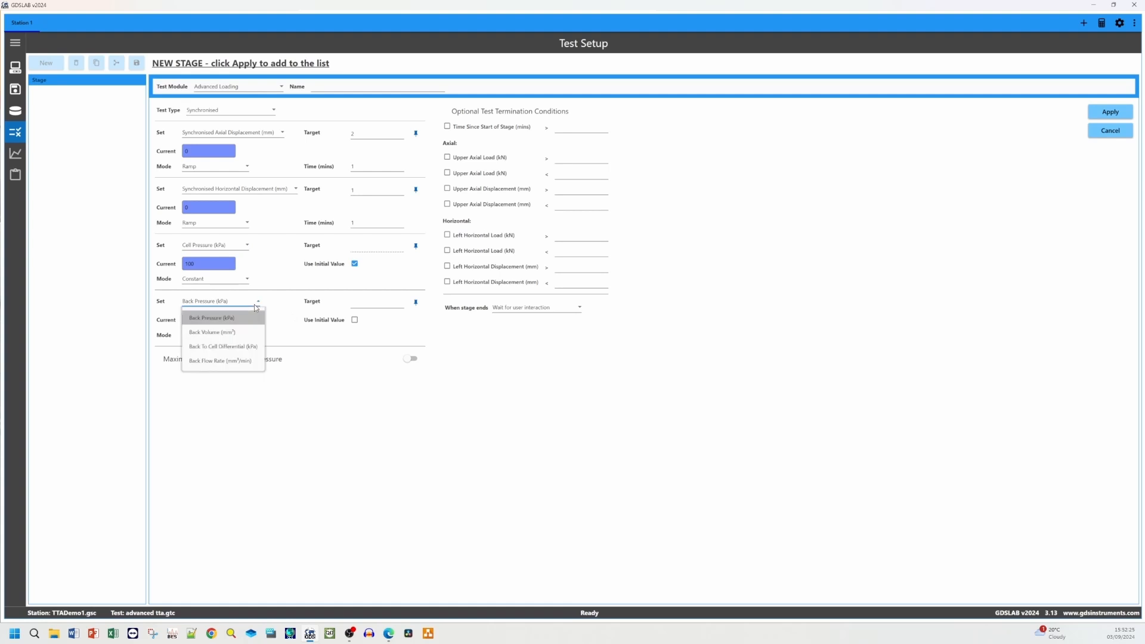
pyautogui.click(351, 322)
pyautogui.click(354, 320)
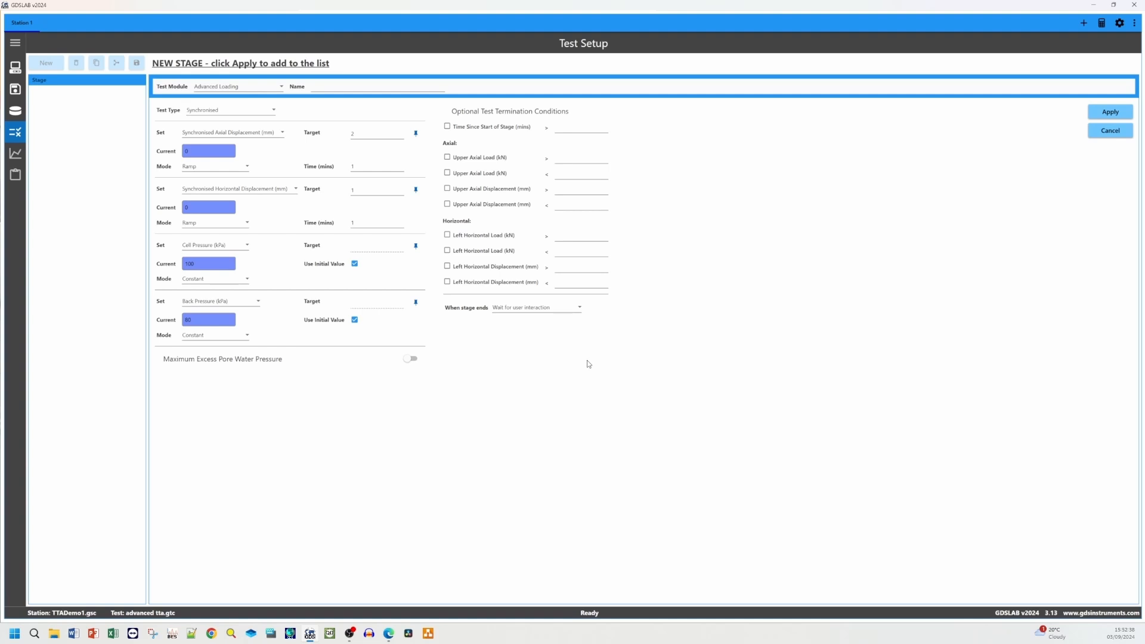
# Enter a 1 minute time-since-start-of-stage termination value and apply the new stage
pyautogui.click(574, 134)
pyautogui.write('1')
pyautogui.click(623, 153)
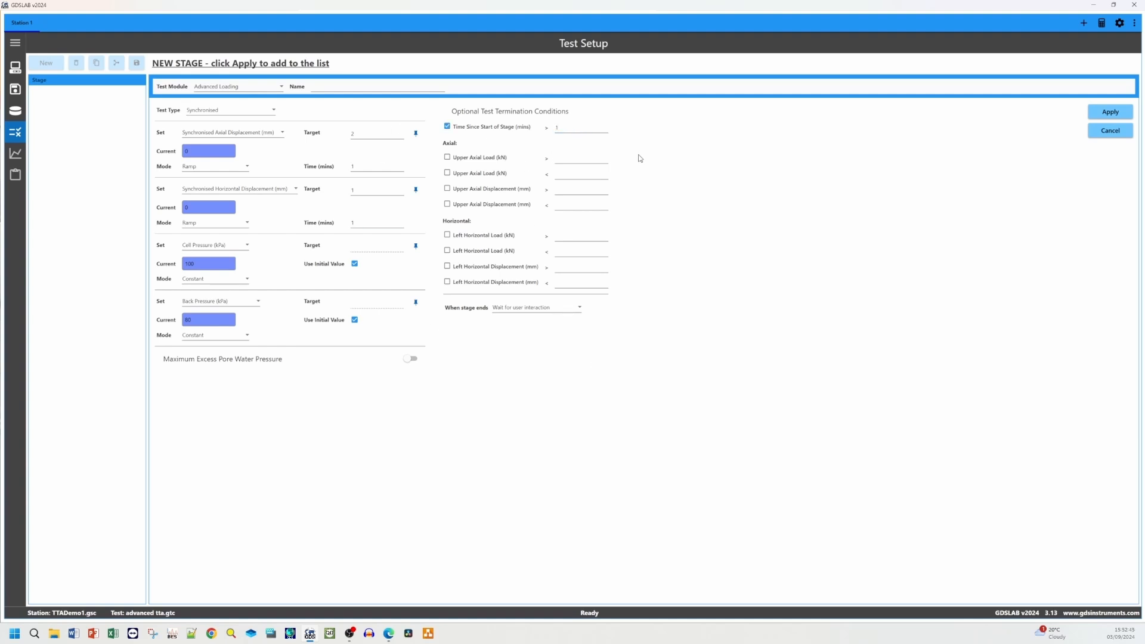
pyautogui.click(585, 129)
pyautogui.click(704, 153)
pyautogui.click(1108, 112)
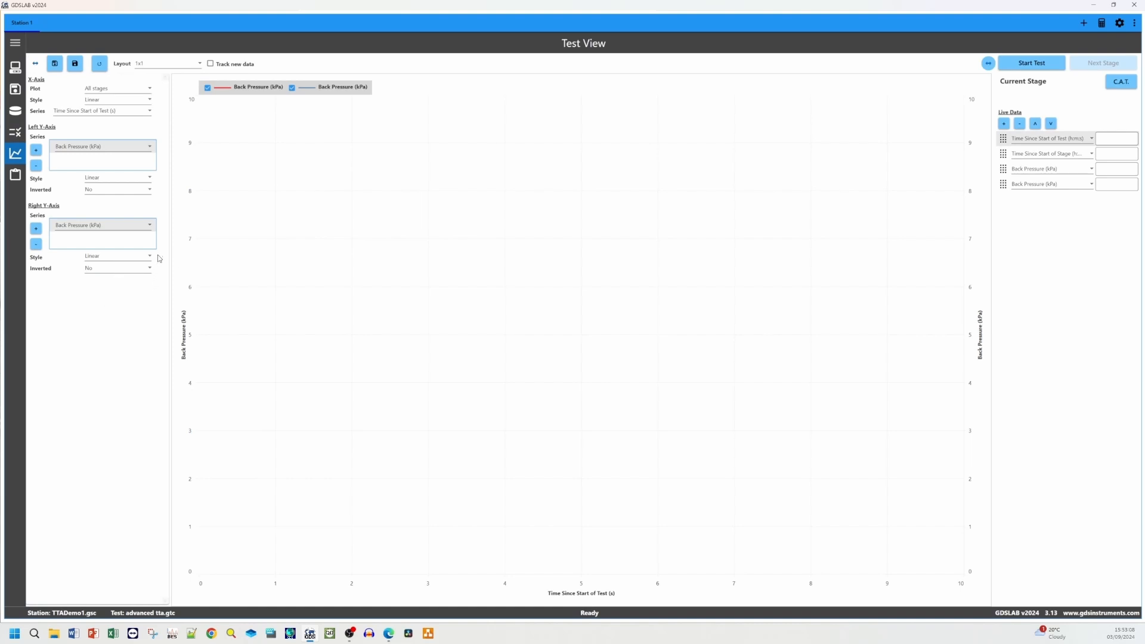
# Change the Test View layout to 2x2
pyautogui.click(170, 64)
pyautogui.click(169, 116)
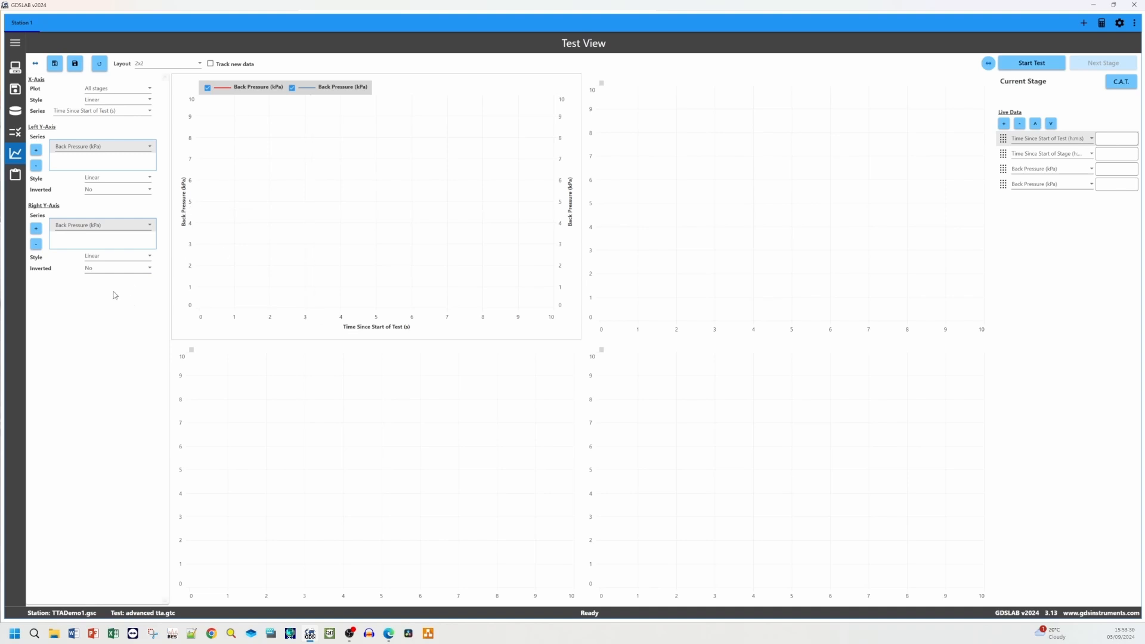
# Set the first graph to plot Synchronised Axial Load on the left axis and Synchronised Axial Displacement on the right axis
pyautogui.click(123, 157)
pyautogui.scroll(-5, 113, 269)
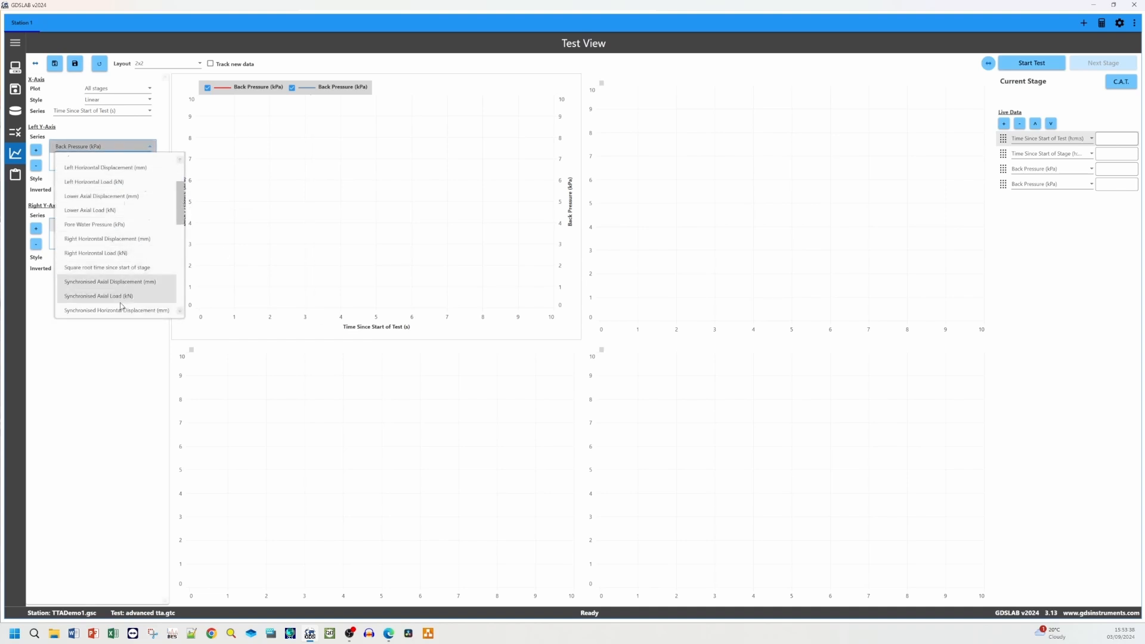
pyautogui.click(117, 255)
pyautogui.click(119, 225)
pyautogui.scroll(-4, 126, 292)
pyautogui.click(122, 319)
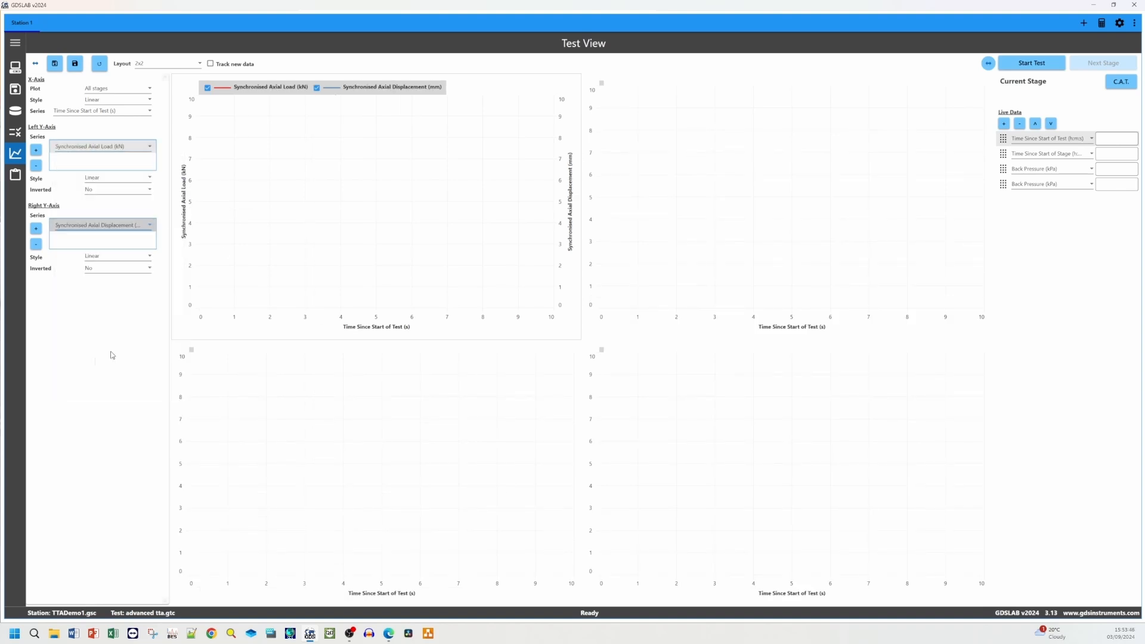
# Add series to the second graph: Synchronised Horizontal Load on the left axis and Synchronised Horizontal Displacement on the right
pyautogui.click(842, 221)
pyautogui.click(38, 150)
pyautogui.click(110, 147)
pyautogui.scroll(-4, 117, 263)
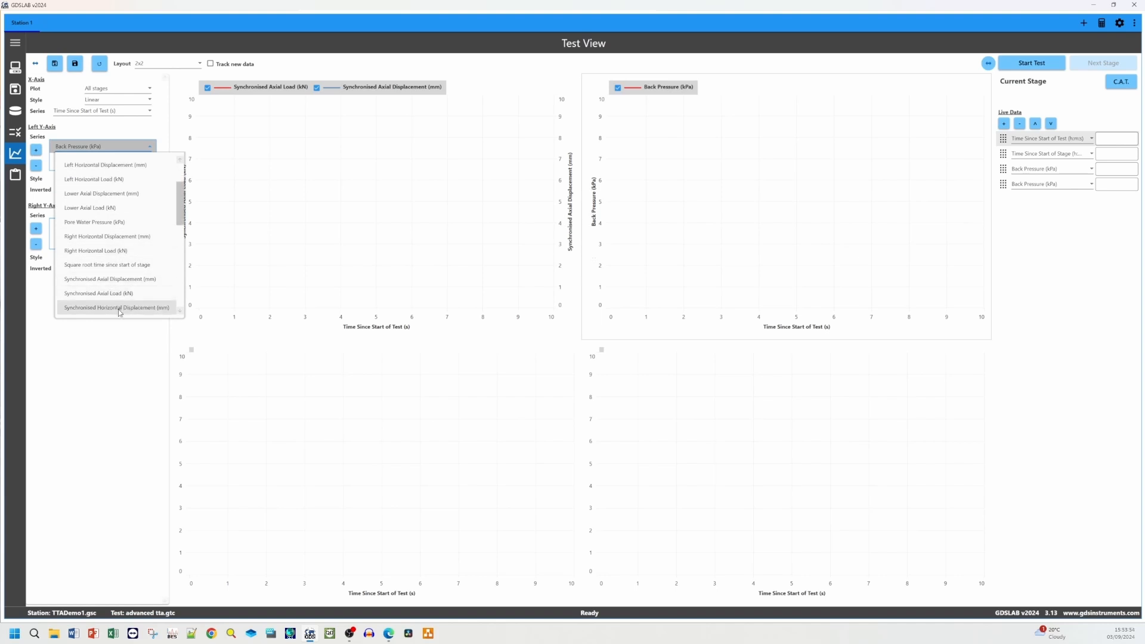
pyautogui.click(118, 309)
pyautogui.click(119, 146)
pyautogui.click(113, 193)
pyautogui.scroll(-2, 136, 343)
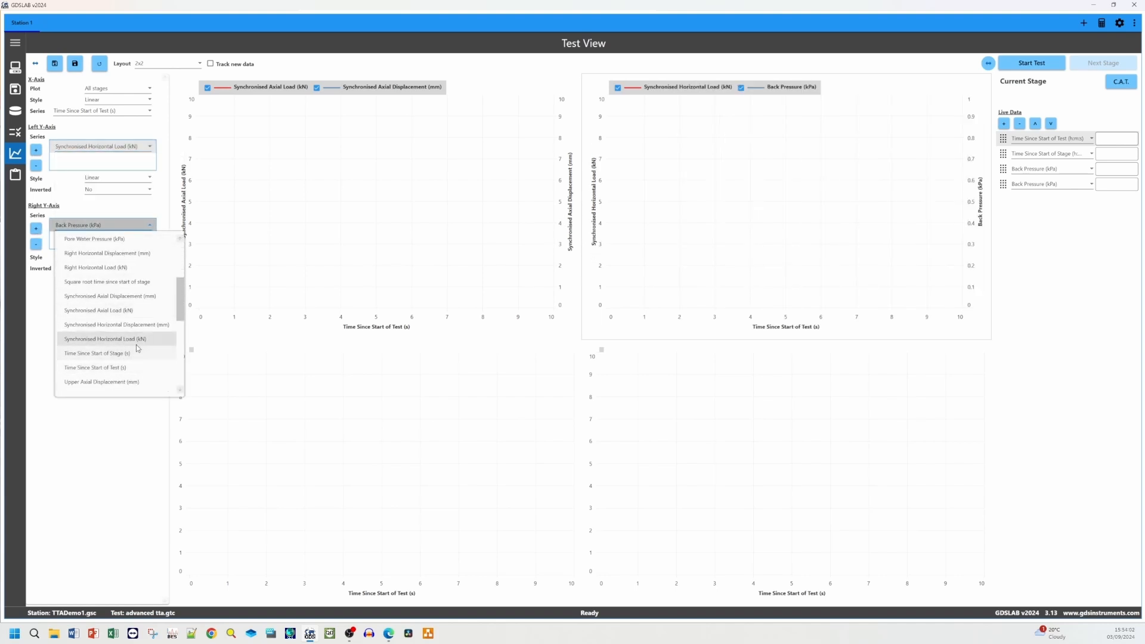
pyautogui.click(105, 338)
# Add series to the third graph: Cell Pressure on the left axis and Back Pressure on the right axis
pyautogui.click(251, 418)
pyautogui.click(36, 150)
pyautogui.click(101, 146)
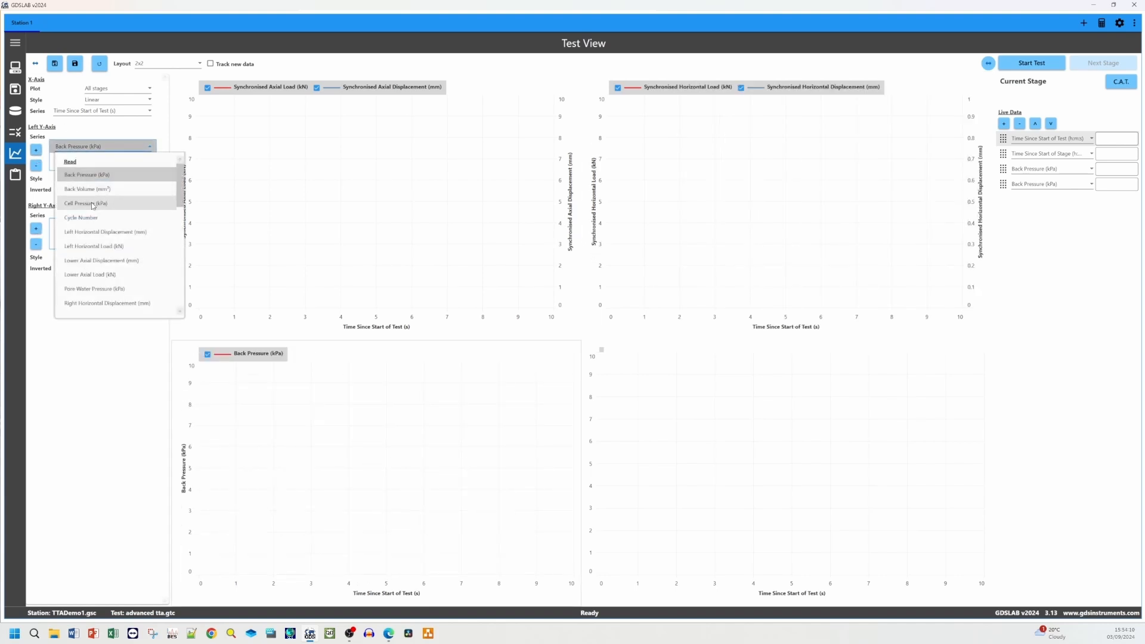
pyautogui.click(91, 202)
pyautogui.click(36, 228)
pyautogui.click(102, 225)
pyautogui.click(91, 254)
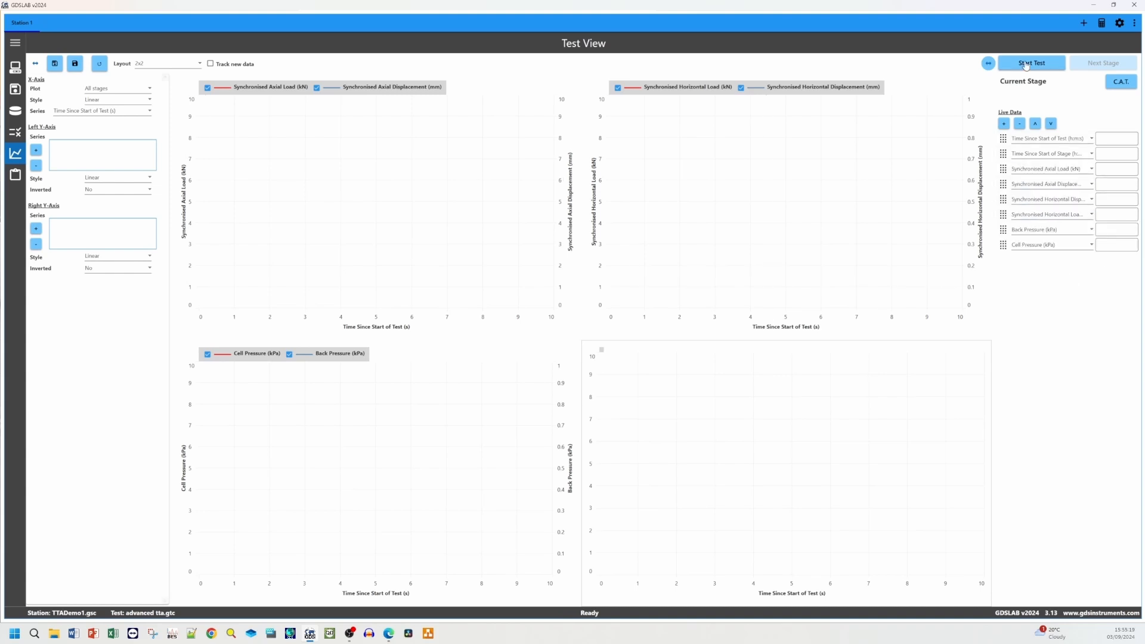